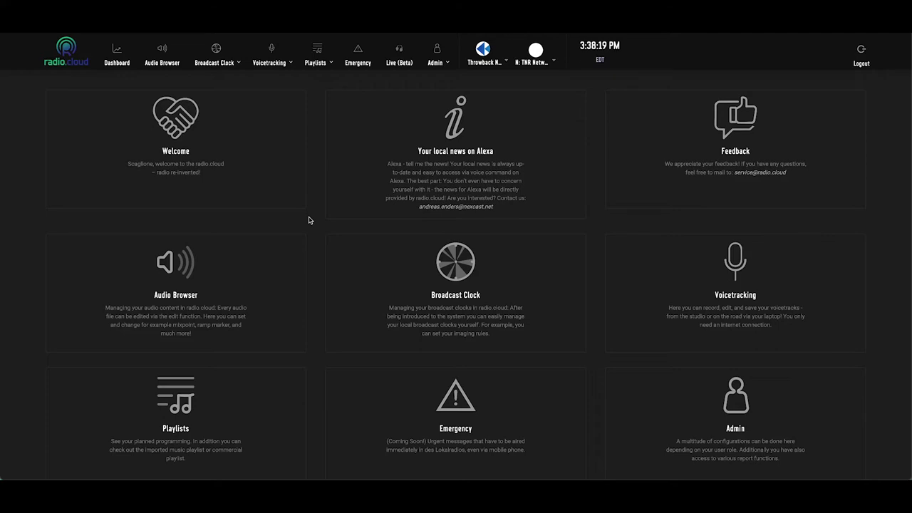
Step: Open the Broadcast Clock overview and look through the network's existing clocks
{"action": "left_click", "coordinate": [238, 63]}
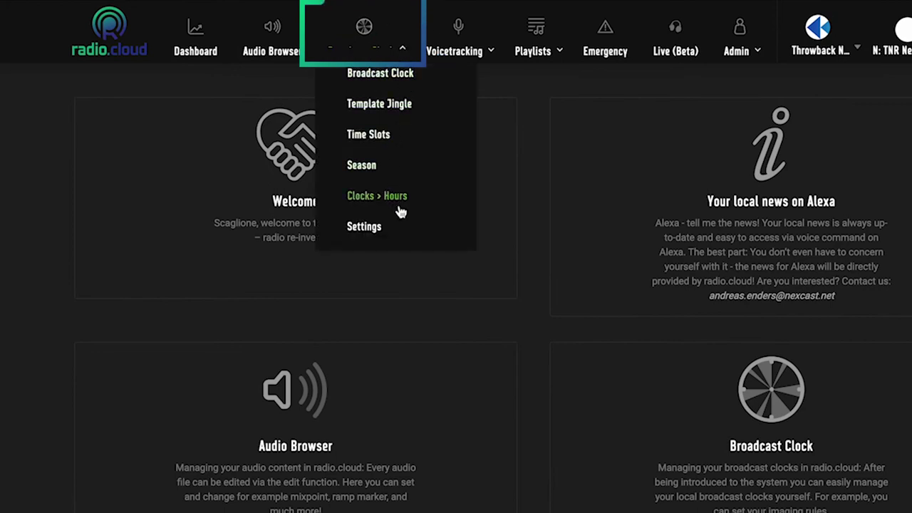
{"action": "left_click", "coordinate": [427, 77]}
{"action": "left_click", "coordinate": [409, 200]}
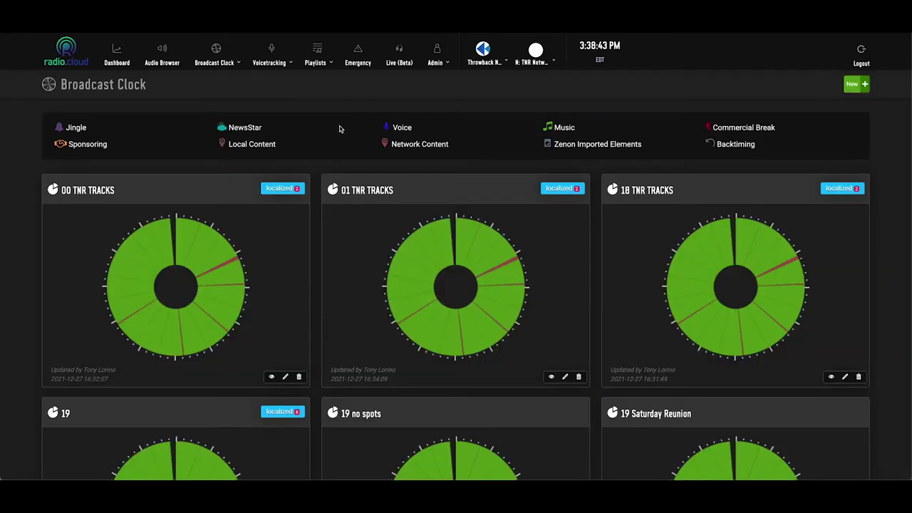
{"action": "scroll", "coordinate": [382, 178], "scroll_direction": "down", "scroll_amount": 1}
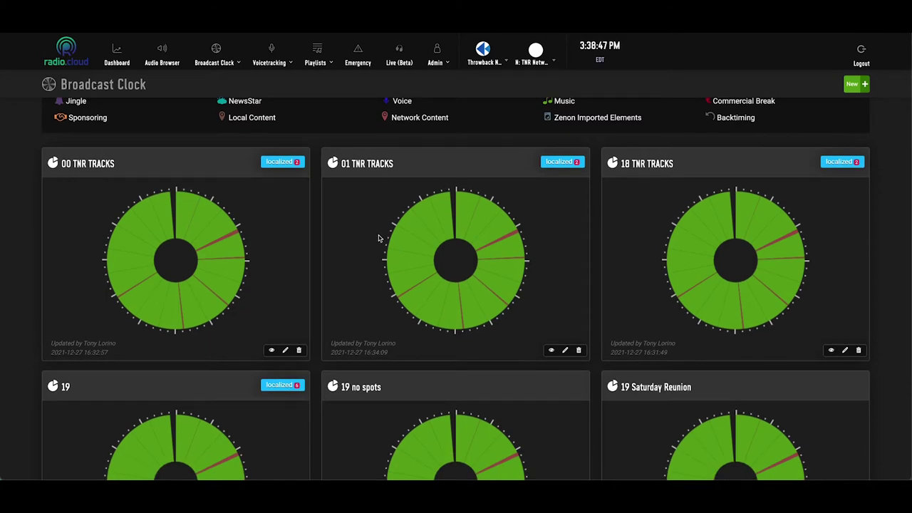
{"action": "scroll", "coordinate": [370, 220], "scroll_direction": "down", "scroll_amount": 15}
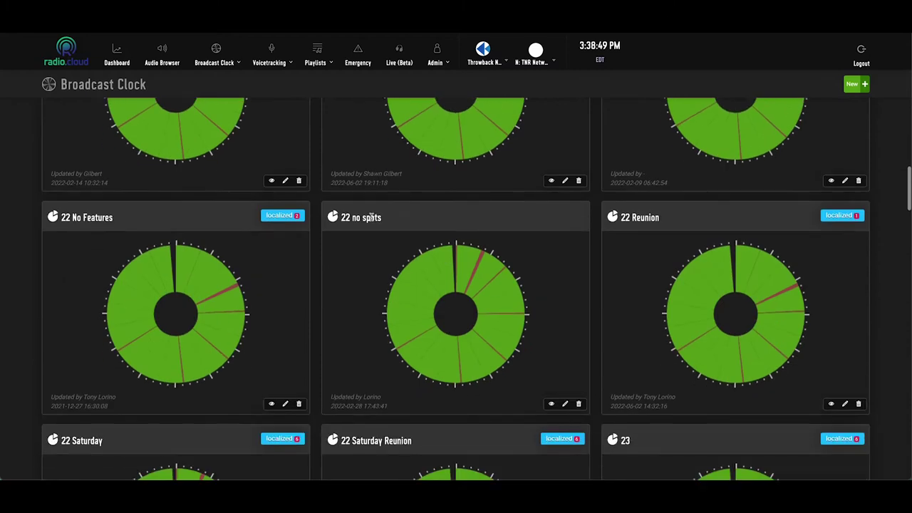
{"action": "scroll", "coordinate": [371, 220], "scroll_direction": "down", "scroll_amount": 7}
{"action": "scroll", "coordinate": [371, 220], "scroll_direction": "up", "scroll_amount": 20}
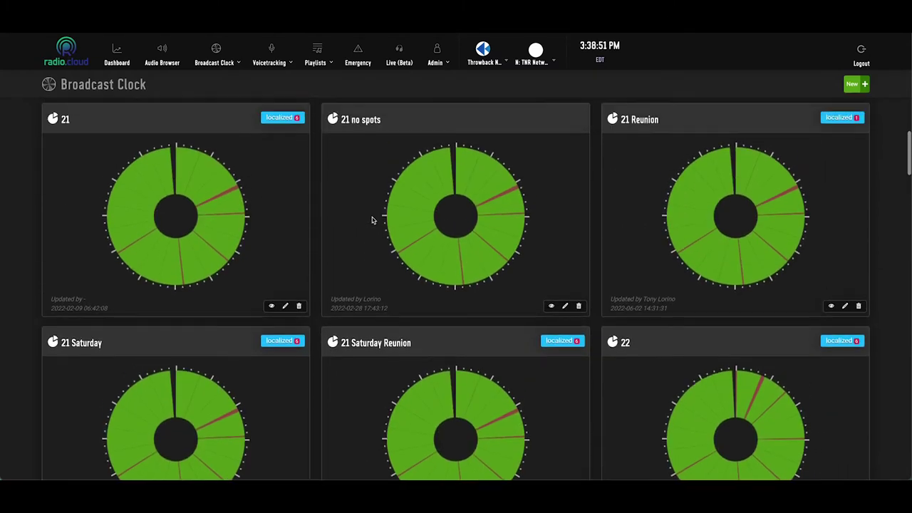
{"action": "scroll", "coordinate": [371, 220], "scroll_direction": "up", "scroll_amount": 10}
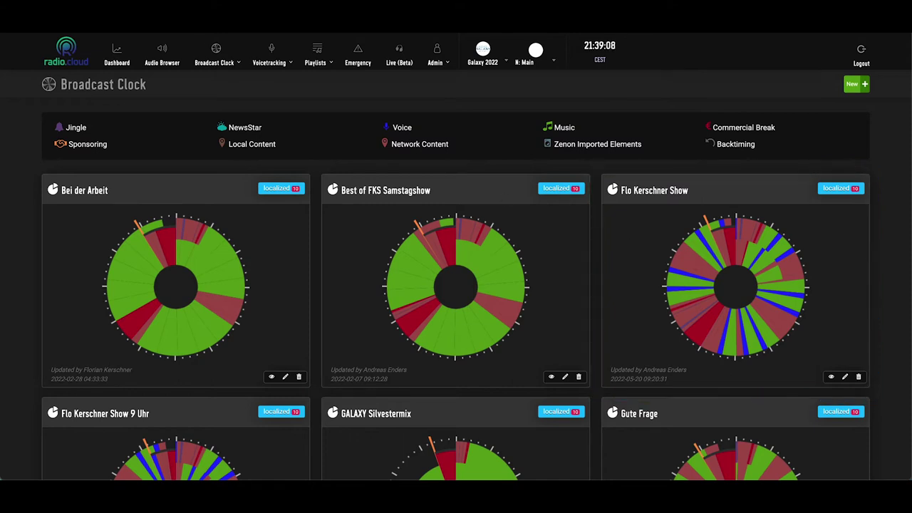
Step: Create a new broadcast clock for the TNR Network and add a jingle element without a template at its start
{"action": "key", "text": "ctrl+Tab"}
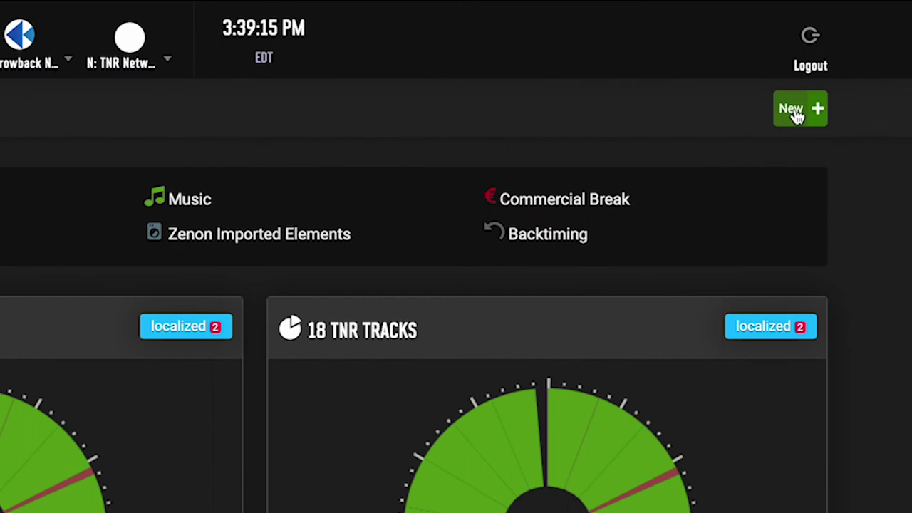
{"action": "left_click", "coordinate": [851, 86]}
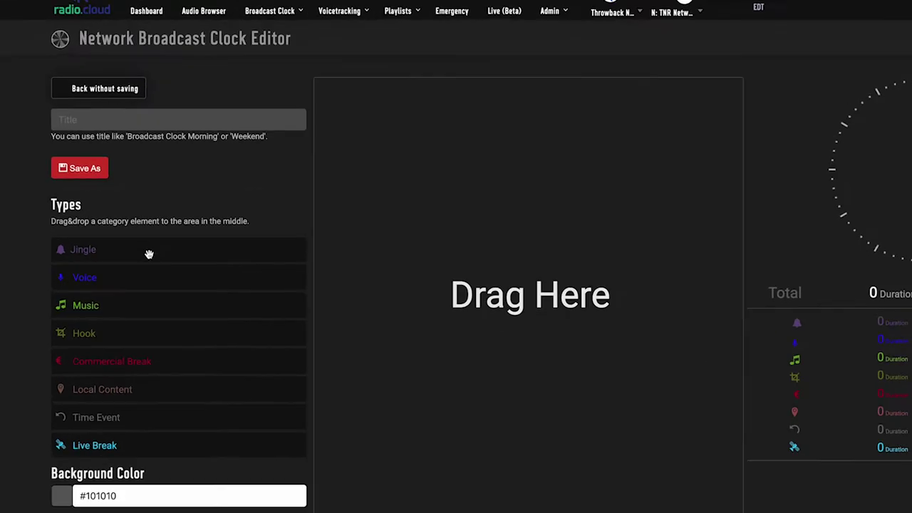
{"action": "left_click_drag", "start_coordinate": [129, 251], "coordinate": [421, 189]}
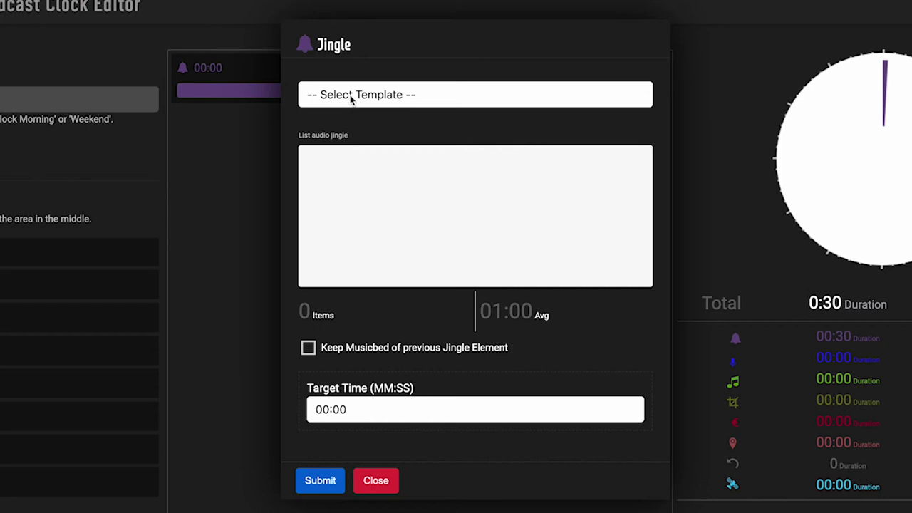
{"action": "left_click", "coordinate": [350, 95]}
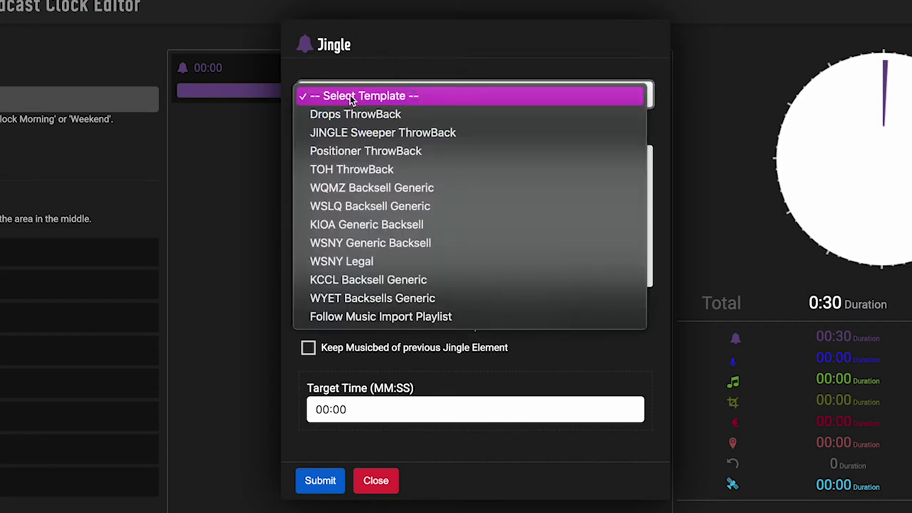
{"action": "left_click", "coordinate": [350, 95]}
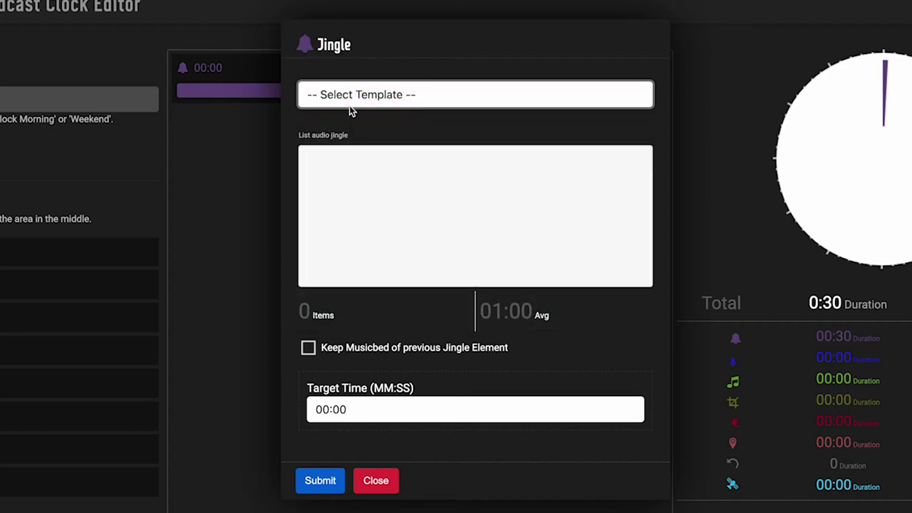
{"action": "left_click", "coordinate": [376, 481]}
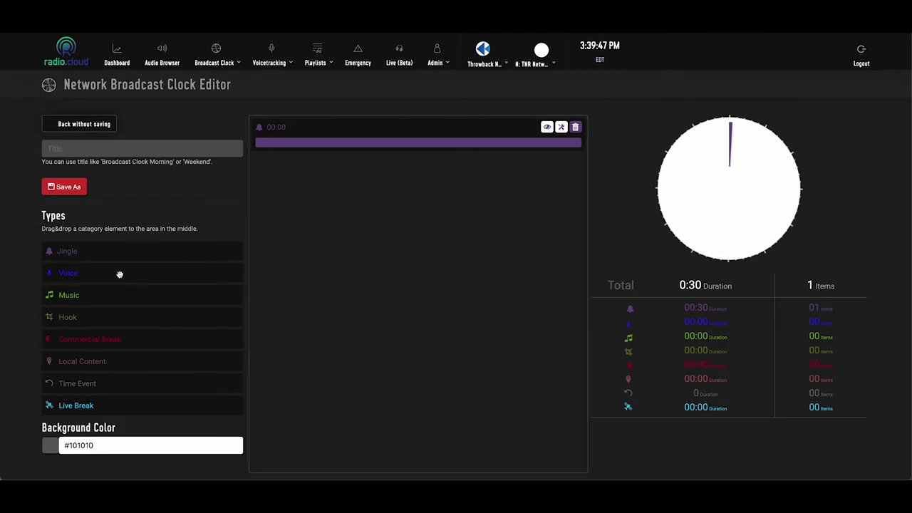
Step: Add a voice, a music and a hook element with their default settings below the jingle
{"action": "left_click_drag", "start_coordinate": [100, 272], "coordinate": [326, 245]}
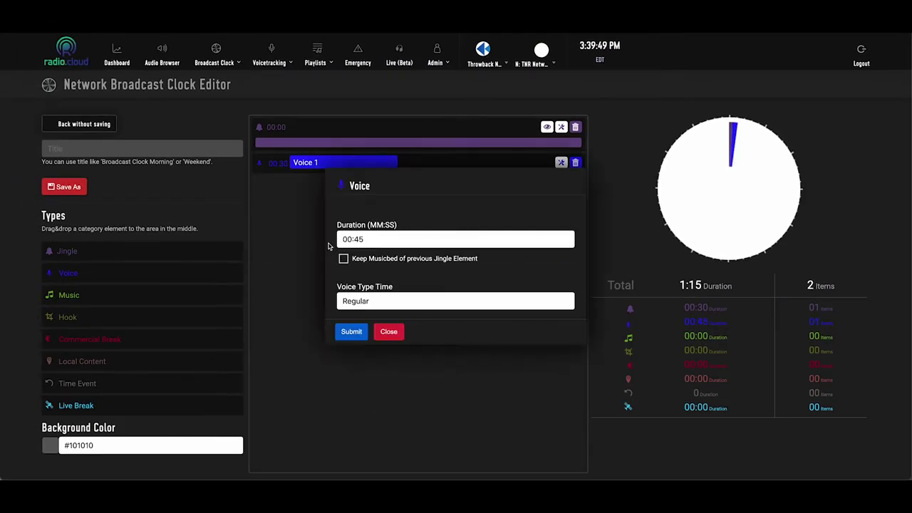
{"action": "left_click", "coordinate": [388, 338]}
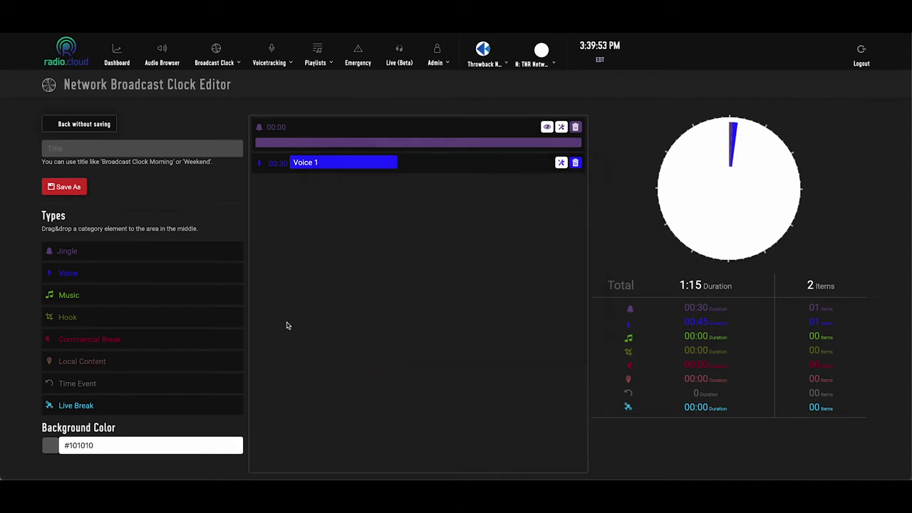
{"action": "left_click_drag", "start_coordinate": [130, 291], "coordinate": [343, 278]}
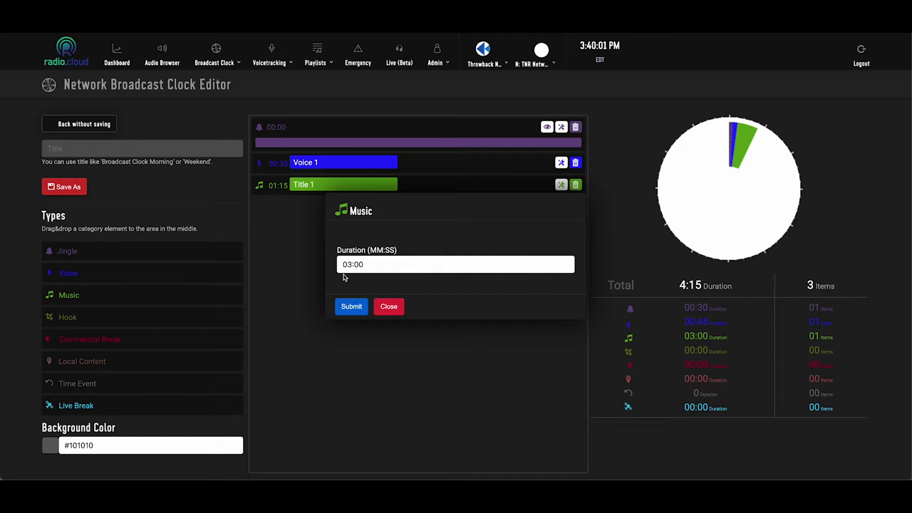
{"action": "left_click", "coordinate": [392, 315]}
{"action": "left_click_drag", "start_coordinate": [112, 311], "coordinate": [354, 294]}
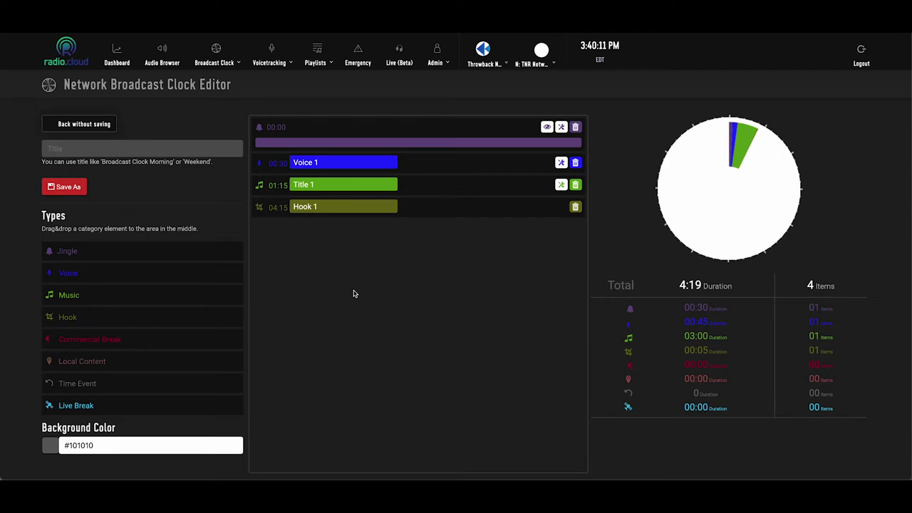
Step: Add a commercial break and a local content element after the hook, trying the option to skip the former element if not present
{"action": "mouse_move", "coordinate": [100, 339]}
{"action": "left_click_drag", "start_coordinate": [100, 339], "coordinate": [286, 316]}
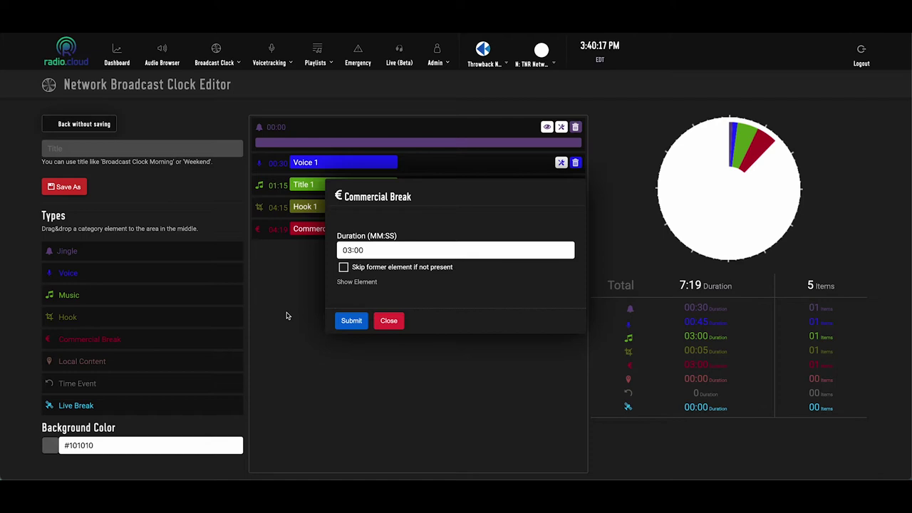
{"action": "left_click", "coordinate": [390, 322]}
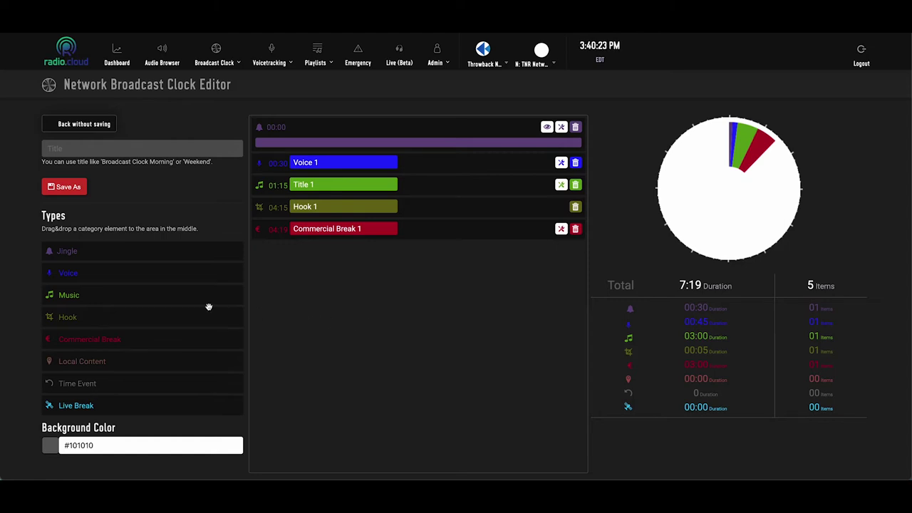
{"action": "left_click_drag", "start_coordinate": [104, 359], "coordinate": [329, 304]}
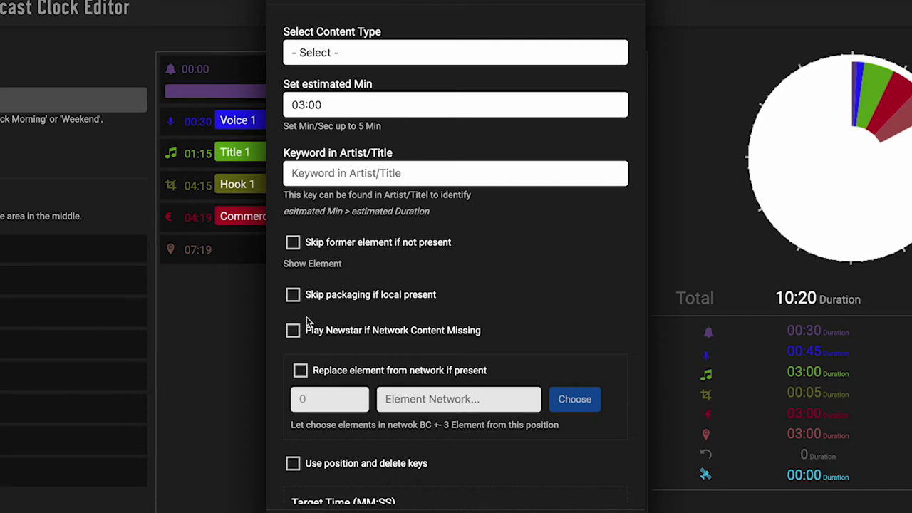
{"action": "left_click", "coordinate": [295, 243]}
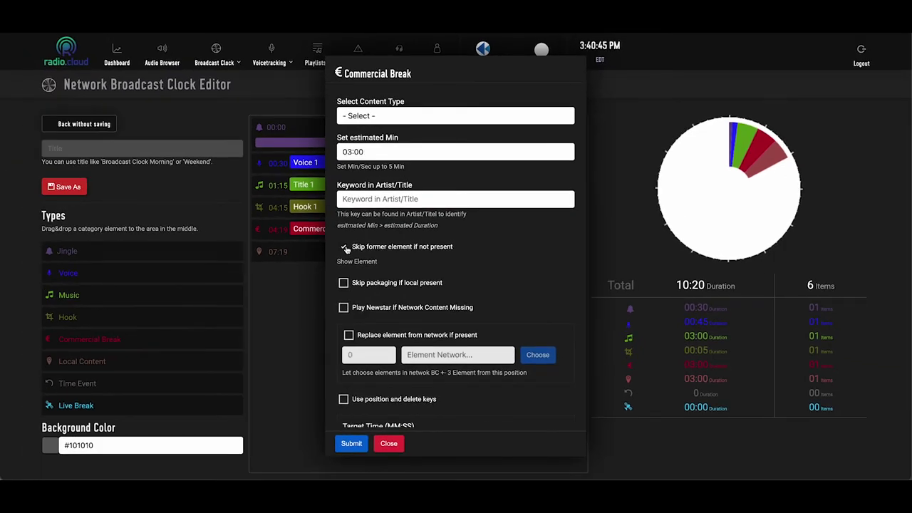
{"action": "left_click", "coordinate": [386, 443]}
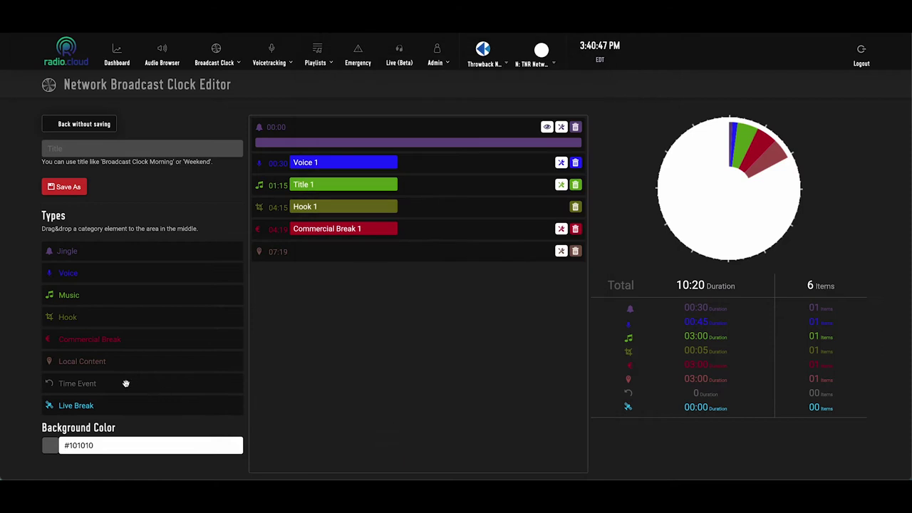
Step: Add a time event after the local content element and leave the clock editor without saving
{"action": "left_click_drag", "start_coordinate": [126, 383], "coordinate": [328, 338]}
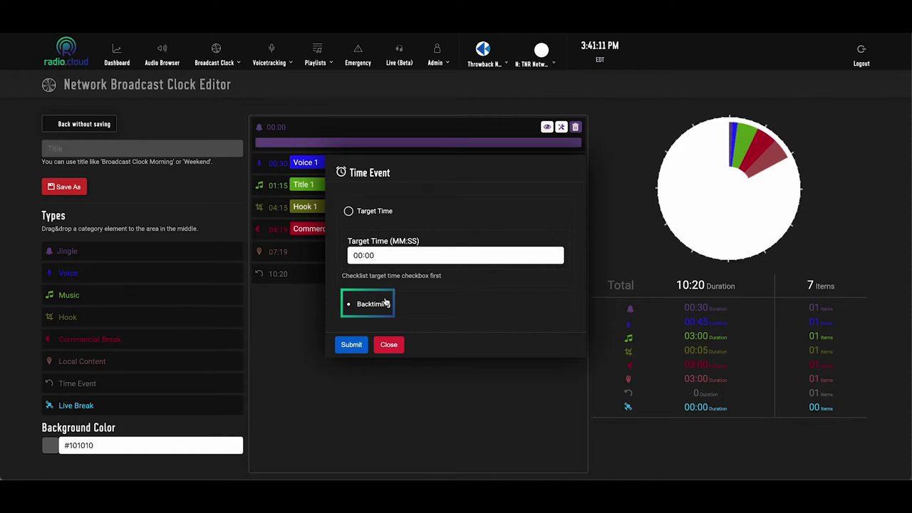
{"action": "left_click", "coordinate": [389, 346]}
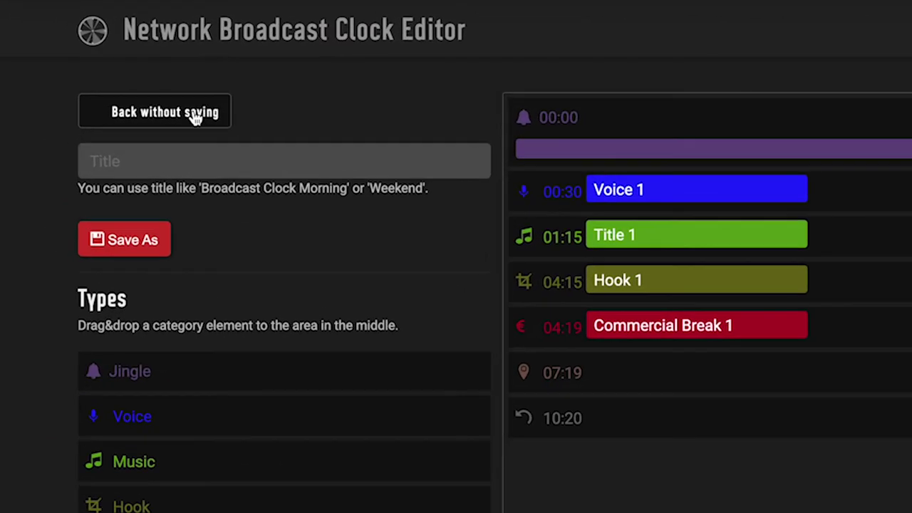
{"action": "left_click", "coordinate": [195, 114]}
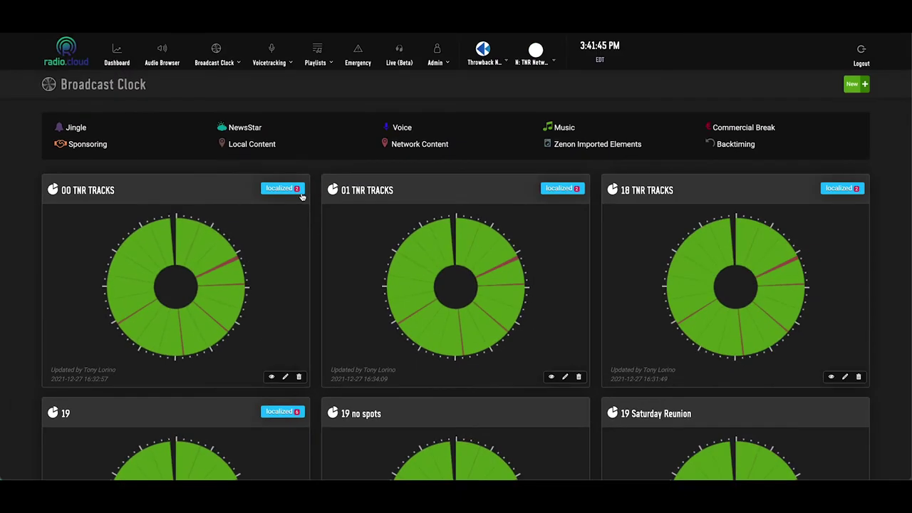
Step: Review the localized station versions of the 20 Saturday broadcast clock
{"action": "scroll", "coordinate": [302, 197], "scroll_direction": "down", "scroll_amount": 6}
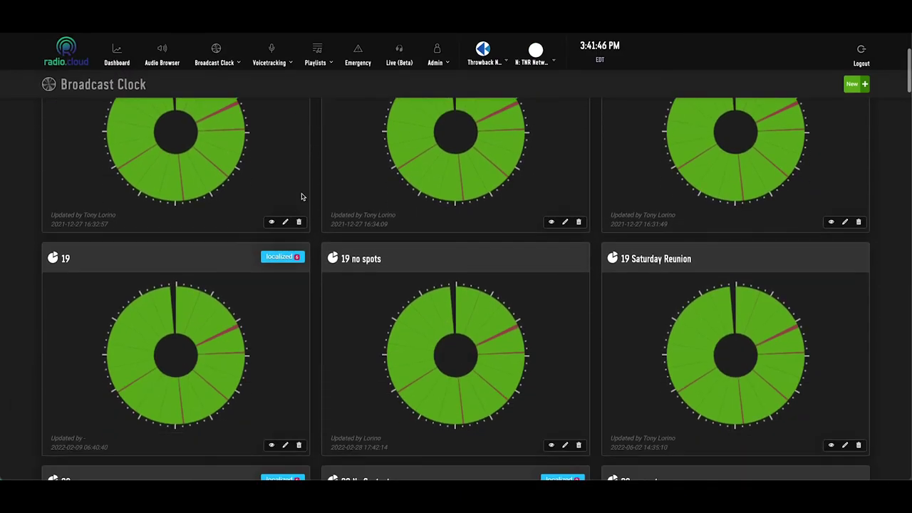
{"action": "scroll", "coordinate": [302, 197], "scroll_direction": "down", "scroll_amount": 3}
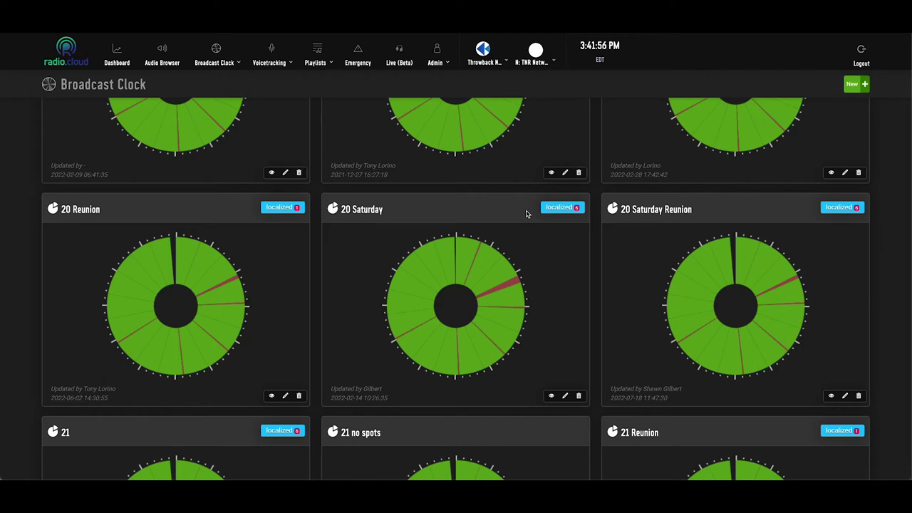
{"action": "left_click", "coordinate": [566, 211]}
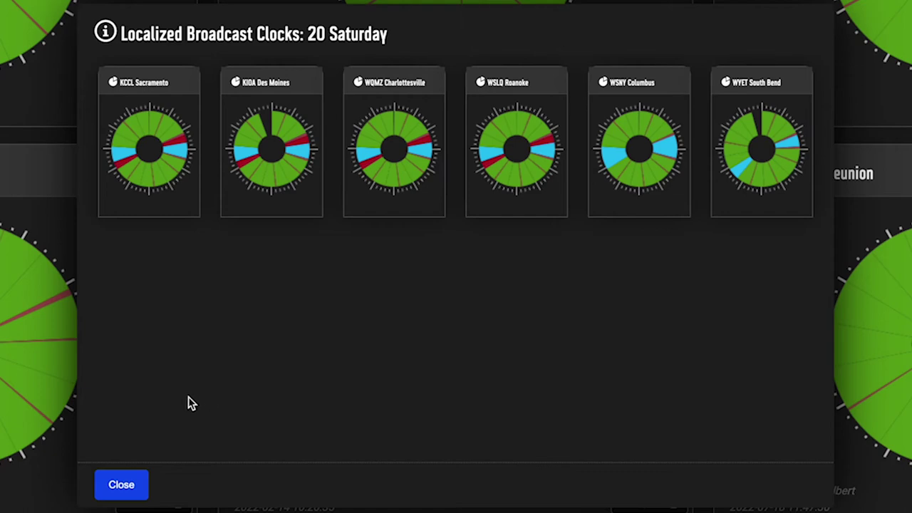
{"action": "left_click", "coordinate": [122, 482]}
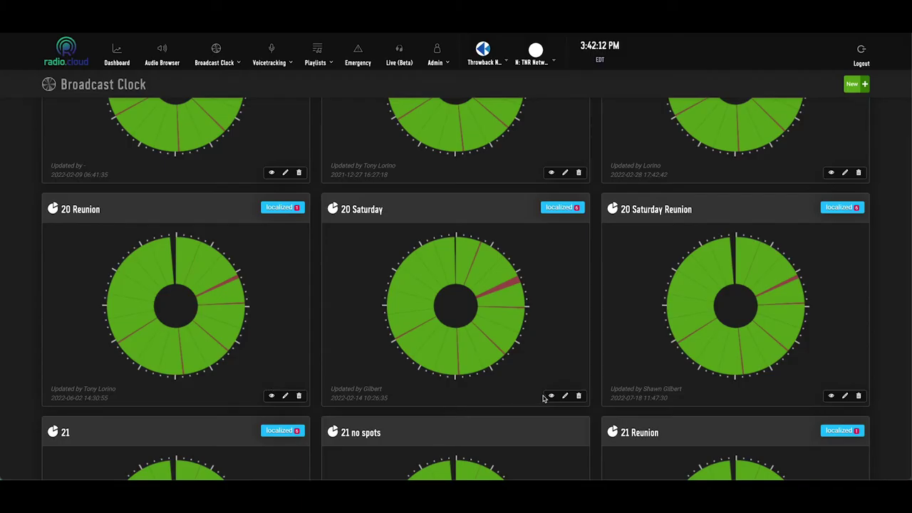
Step: View the 20 Saturday clock for the station WQMZ Charlottesville and compare its elements with the network clock
{"action": "left_click", "coordinate": [550, 397]}
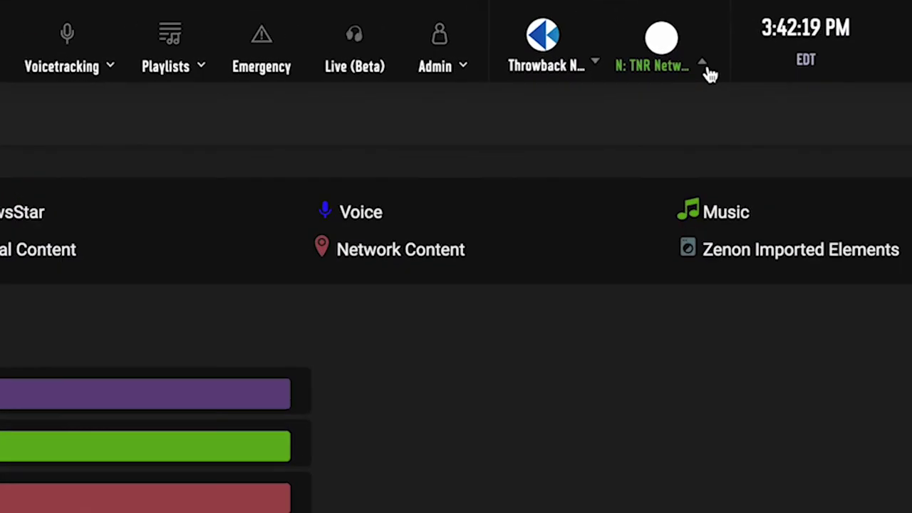
{"action": "left_click", "coordinate": [555, 63]}
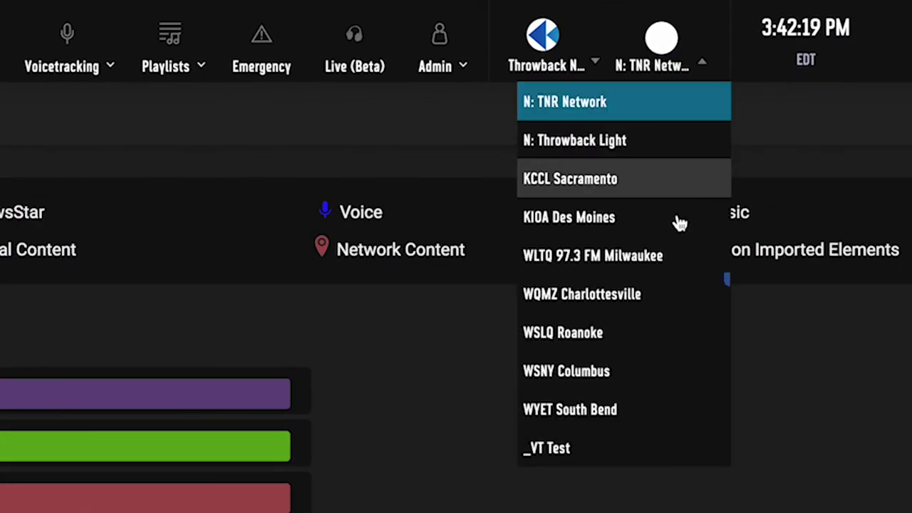
{"action": "left_click", "coordinate": [634, 298]}
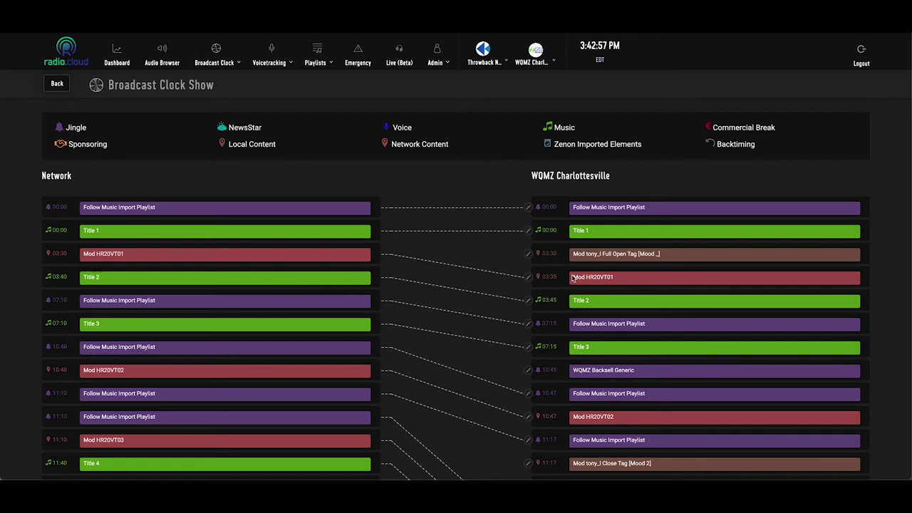
{"action": "scroll", "coordinate": [526, 265], "scroll_direction": "down", "scroll_amount": 5}
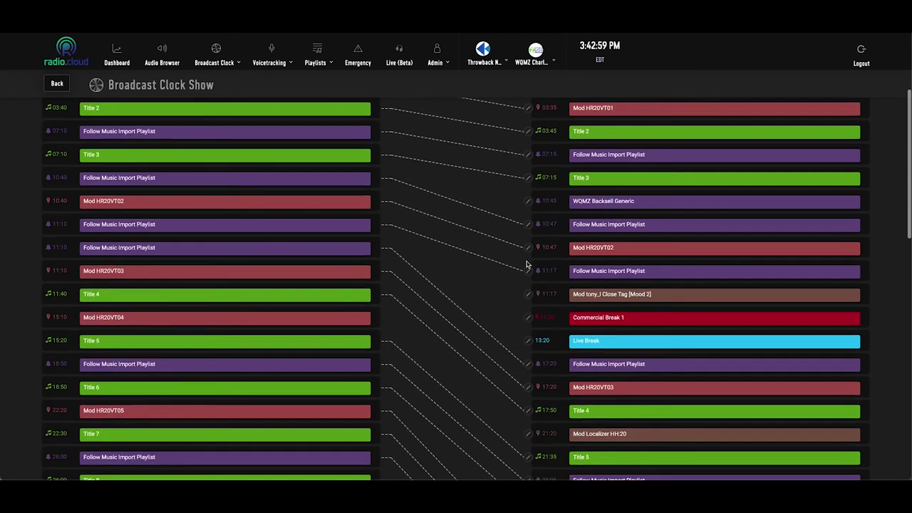
{"action": "scroll", "coordinate": [526, 265], "scroll_direction": "down", "scroll_amount": 1}
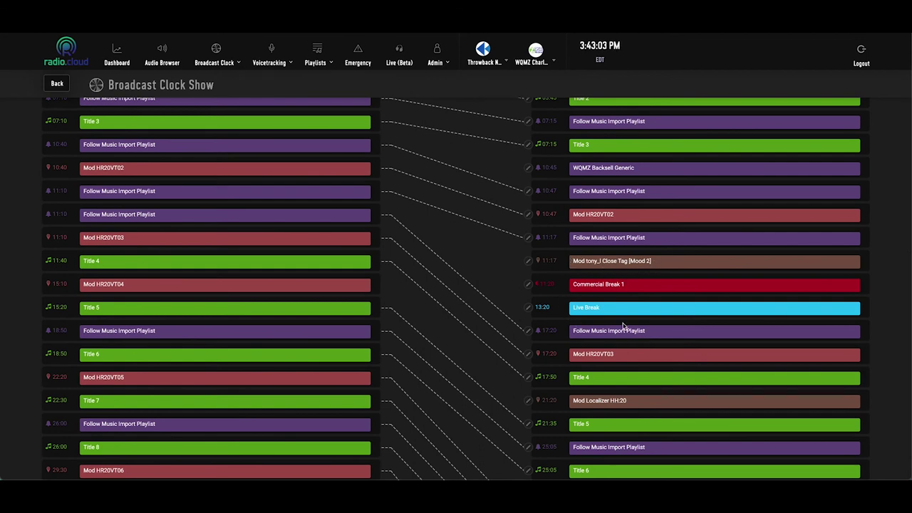
{"action": "scroll", "coordinate": [562, 284], "scroll_direction": "down", "scroll_amount": 1}
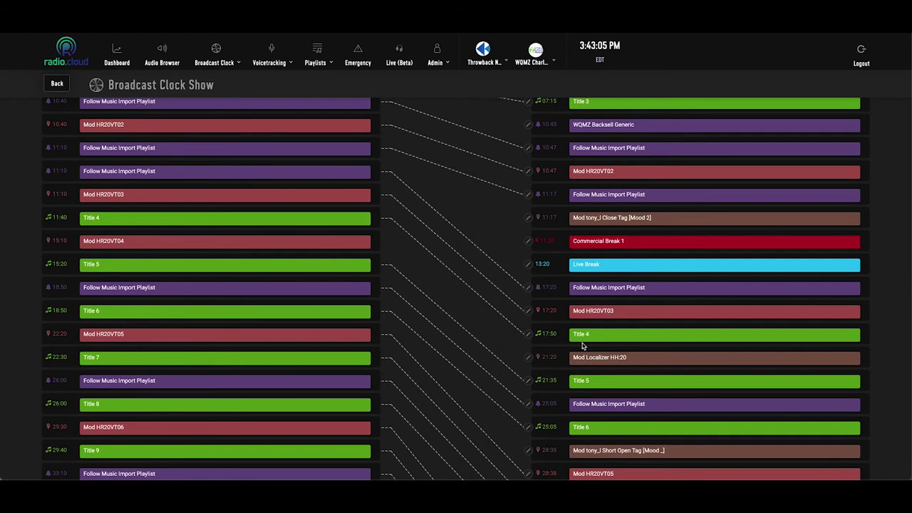
{"action": "scroll", "coordinate": [480, 309], "scroll_direction": "down", "scroll_amount": 4}
{"action": "scroll", "coordinate": [476, 301], "scroll_direction": "down", "scroll_amount": 10}
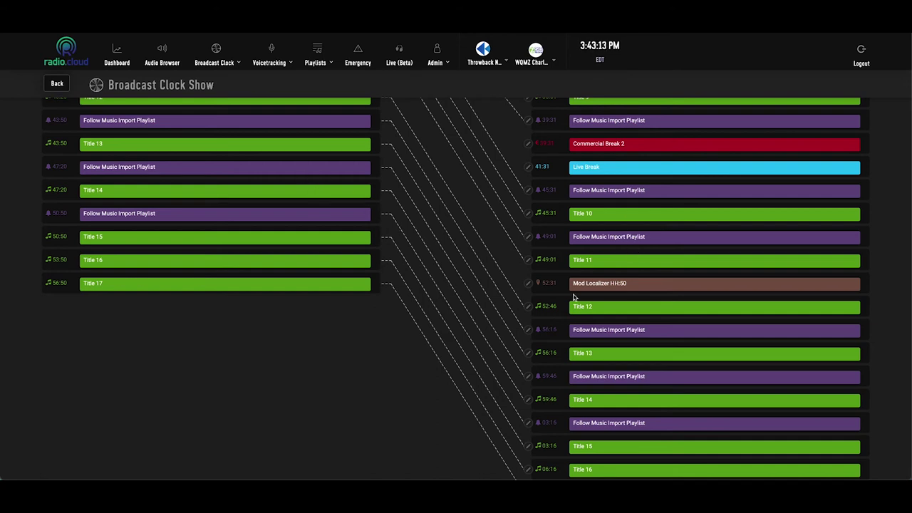
Step: Leave the clock comparison and open the assignment of broadcast clocks to hours
{"action": "scroll", "coordinate": [548, 292], "scroll_direction": "up", "scroll_amount": 15}
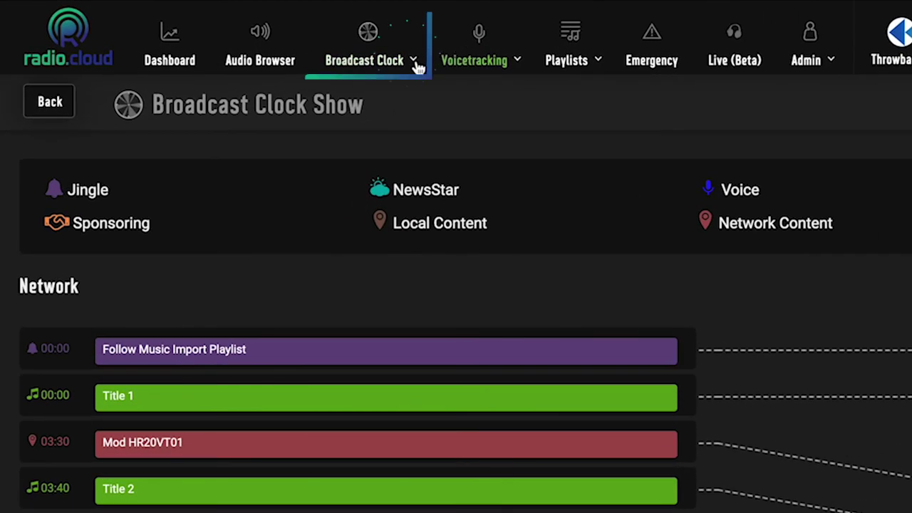
{"action": "left_click", "coordinate": [240, 65]}
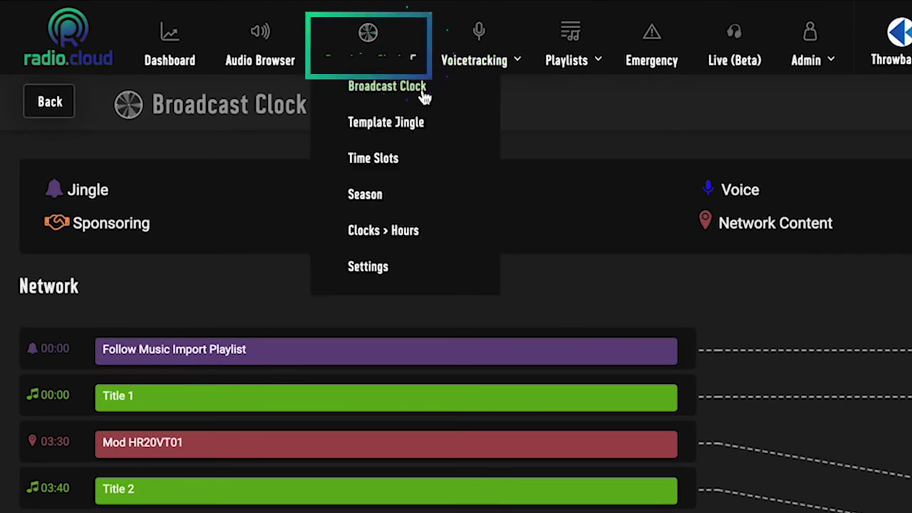
{"action": "left_click", "coordinate": [399, 234]}
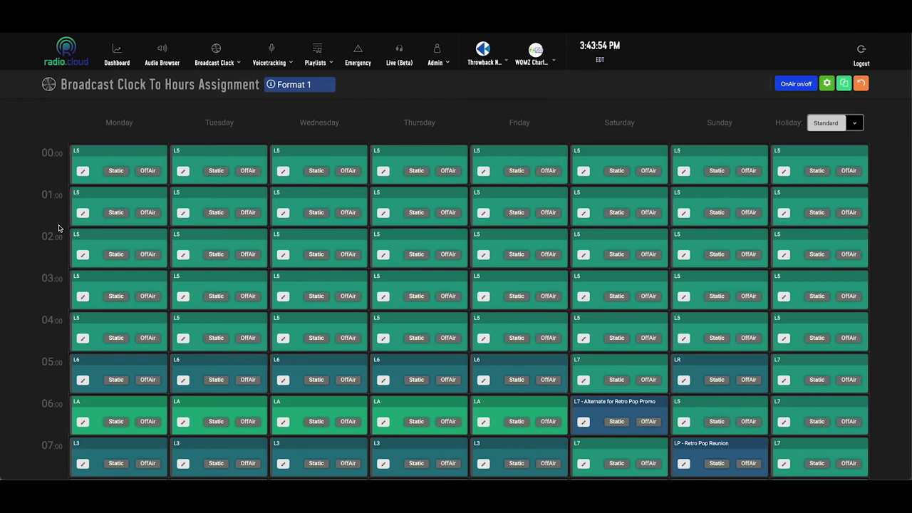
Step: Browse the broadcast clocks available for the Monday 00:00 hour and close the selection without choosing one
{"action": "left_click", "coordinate": [84, 173]}
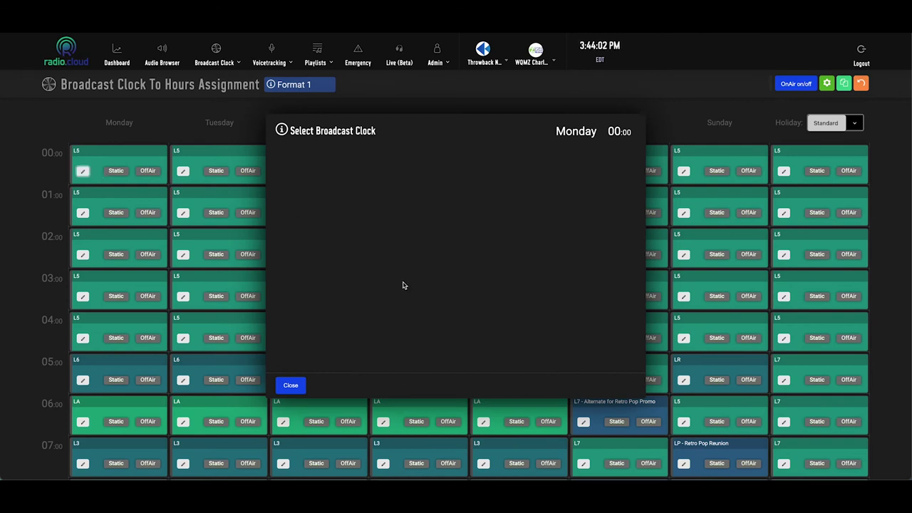
{"action": "scroll", "coordinate": [476, 247], "scroll_direction": "down", "scroll_amount": 6}
{"action": "scroll", "coordinate": [476, 247], "scroll_direction": "down", "scroll_amount": 2}
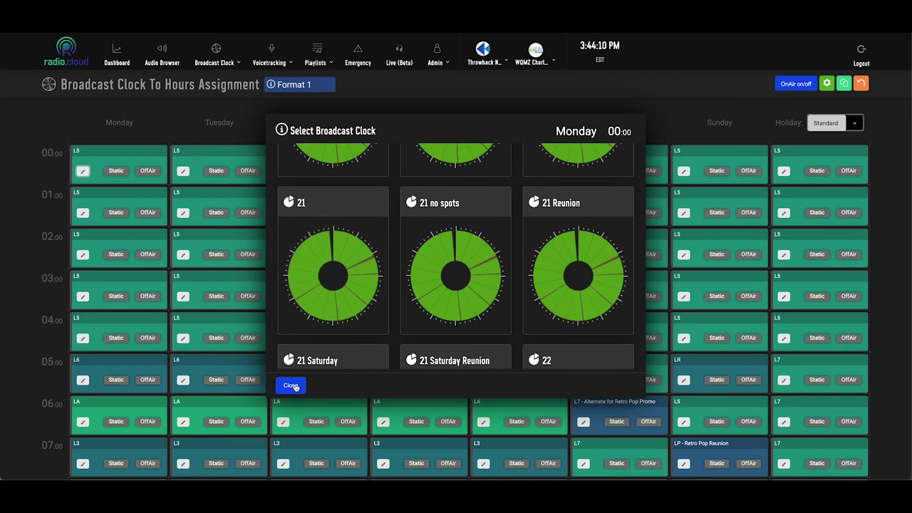
{"action": "left_click", "coordinate": [291, 385]}
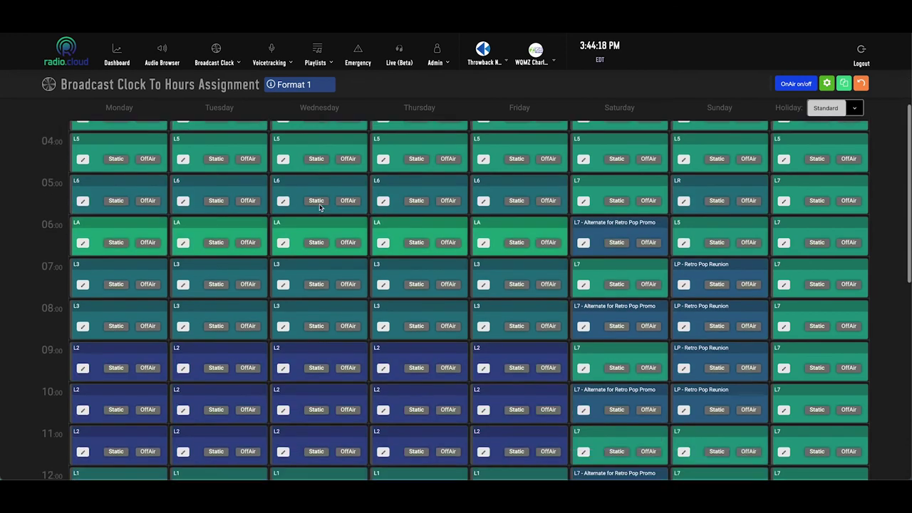
Step: Review the clock assignments through 23:00, check the floating time limits before and after the hour, and close them without submitting
{"action": "scroll", "coordinate": [320, 206], "scroll_direction": "down", "scroll_amount": 7}
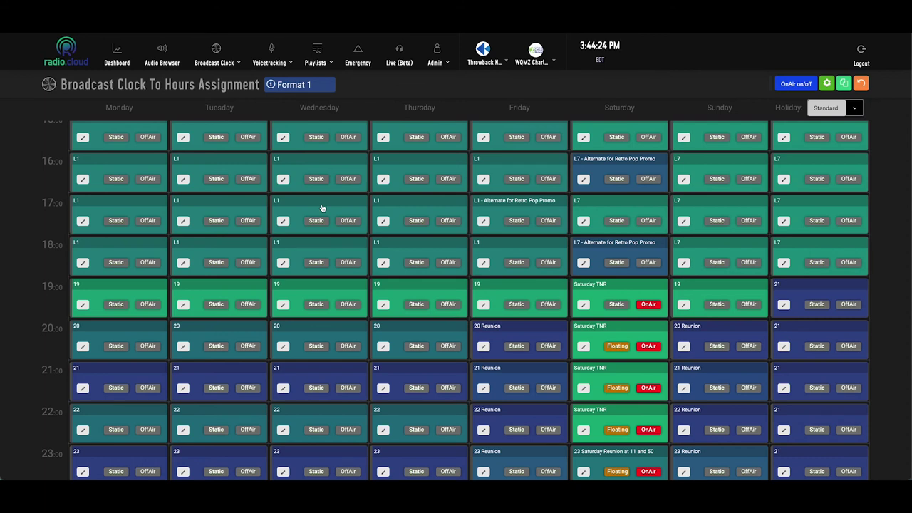
{"action": "left_click", "coordinate": [82, 221]}
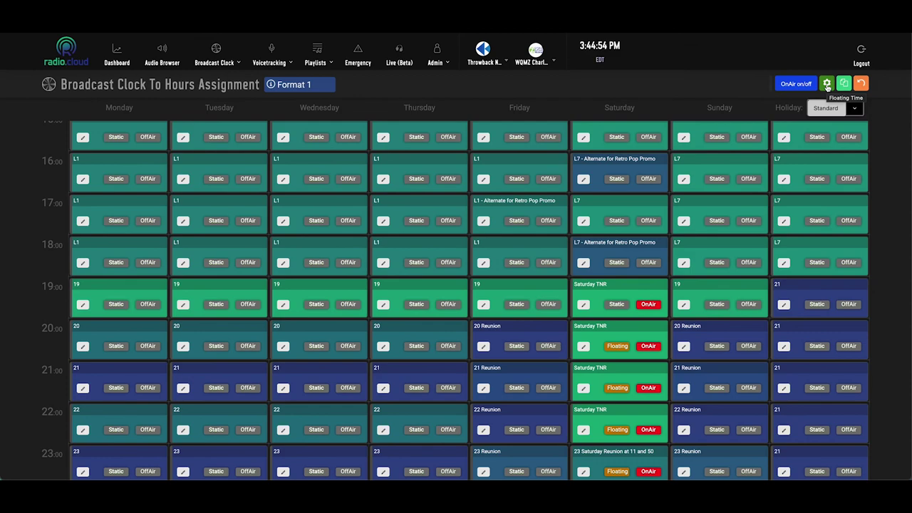
{"action": "left_click", "coordinate": [827, 84]}
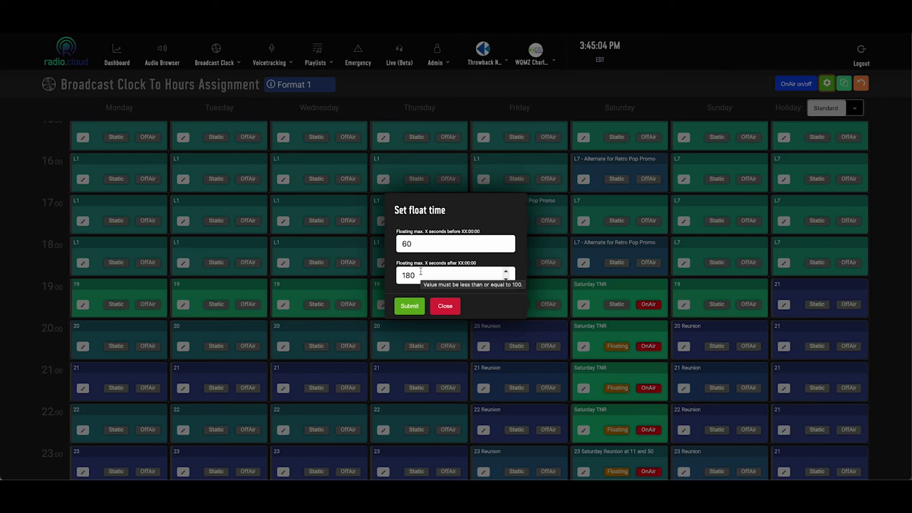
{"action": "left_click", "coordinate": [445, 306]}
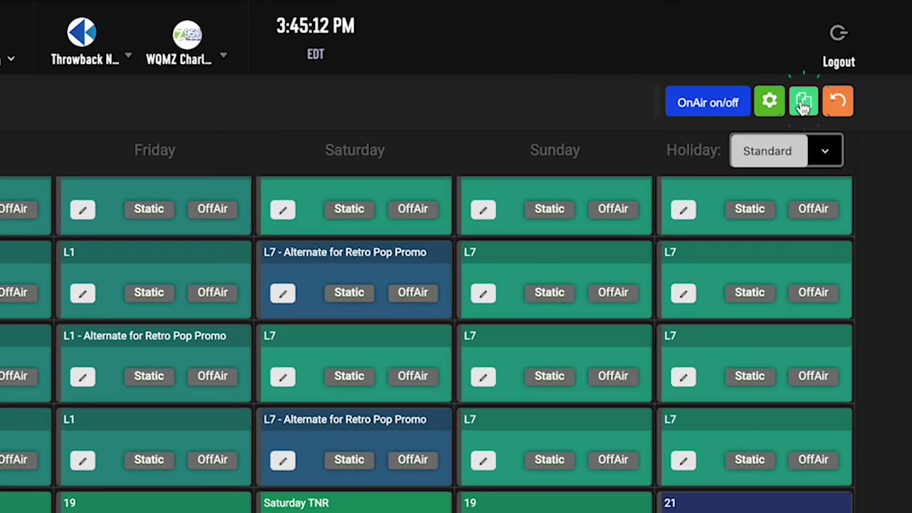